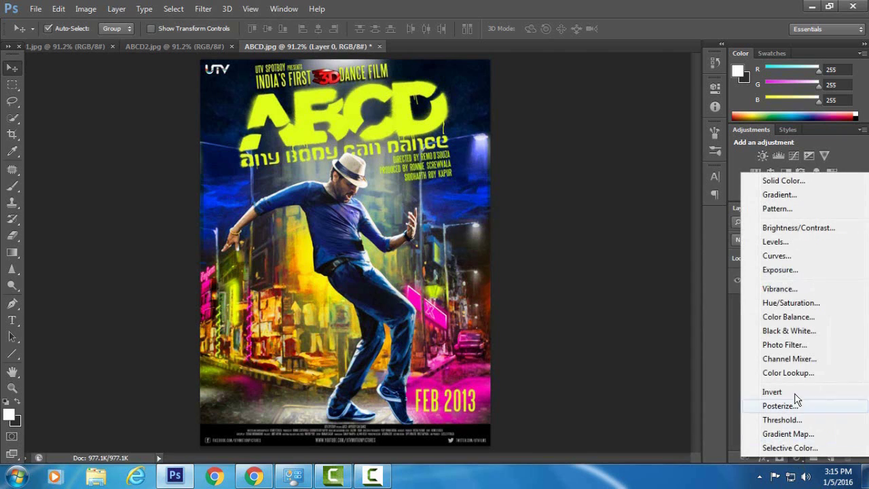
Step: Add a Levels adjustment layer with the midtone value raised to 1.28
left_click(780, 242)
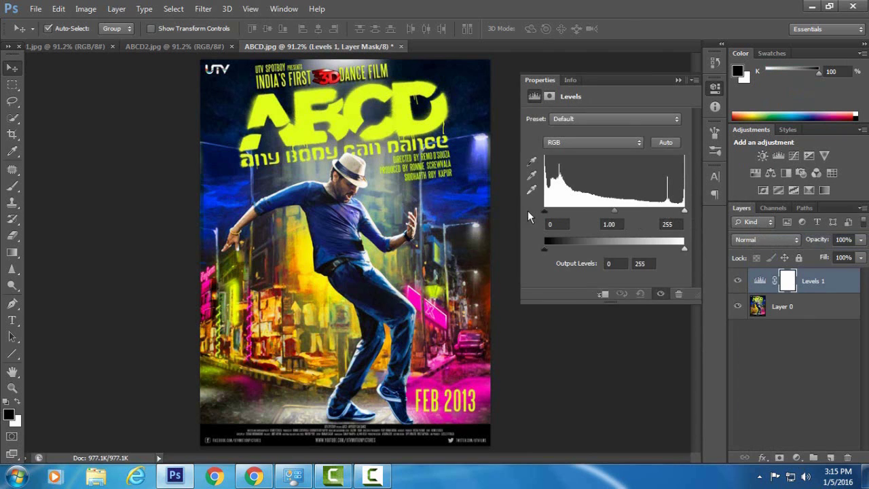
left_click_drag(615, 211, 602, 211)
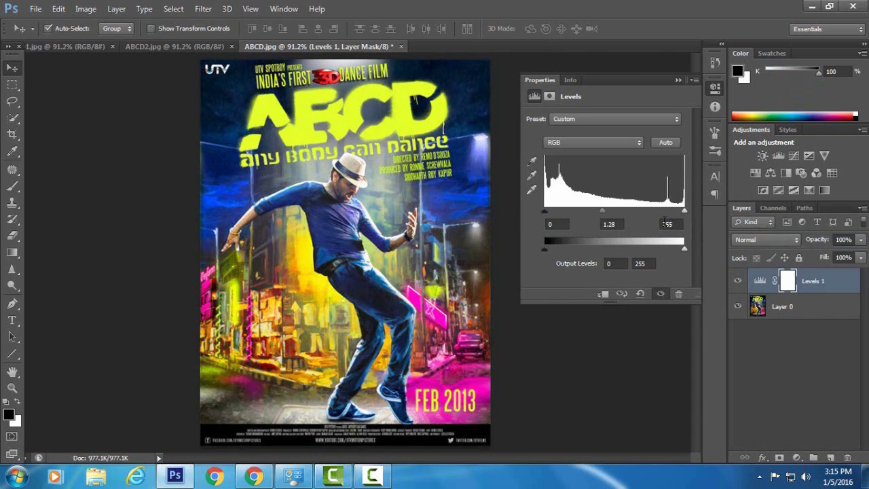
left_click(676, 80)
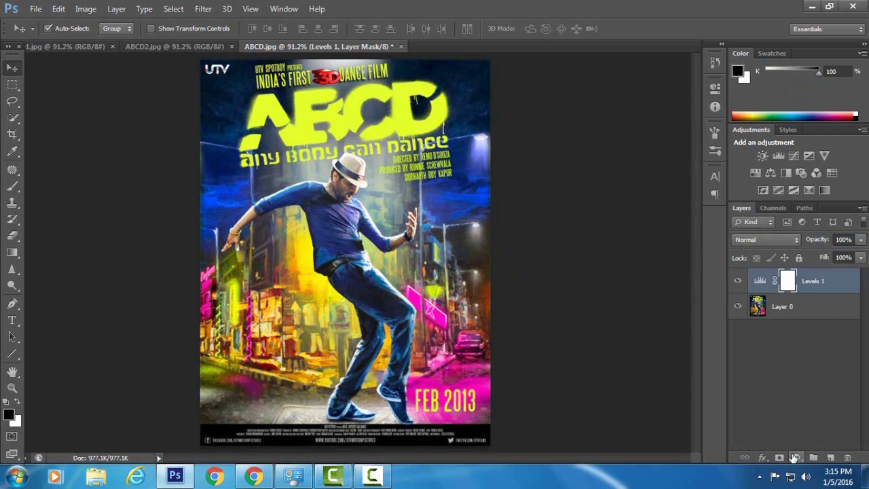
Step: Add a Brightness/Contrast adjustment layer at brightness -12 and contrast 35
left_click(794, 458)
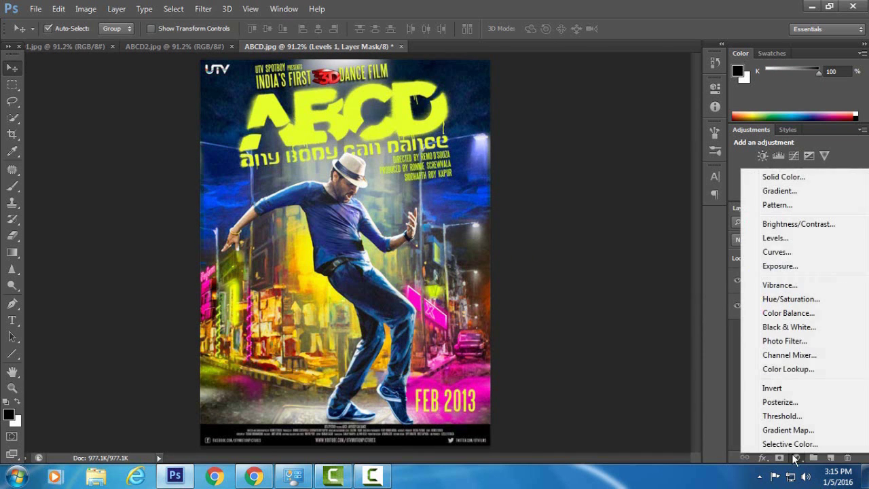
left_click(772, 225)
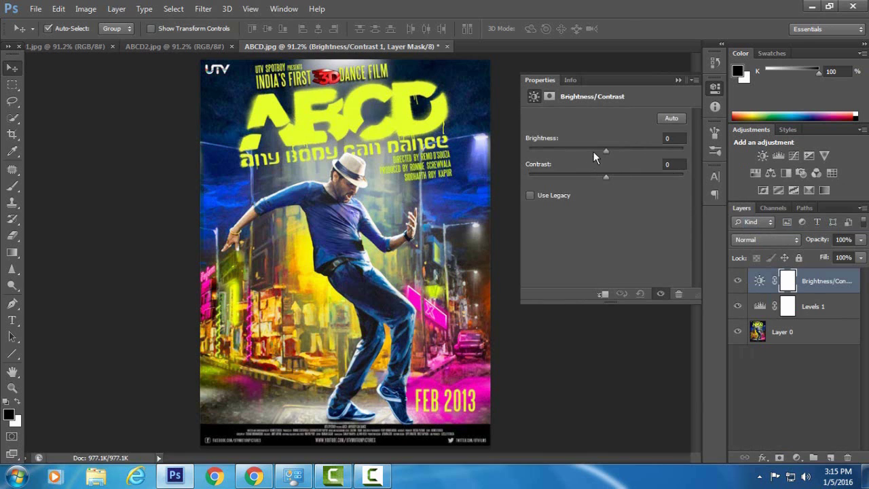
left_click_drag(601, 147, 600, 150)
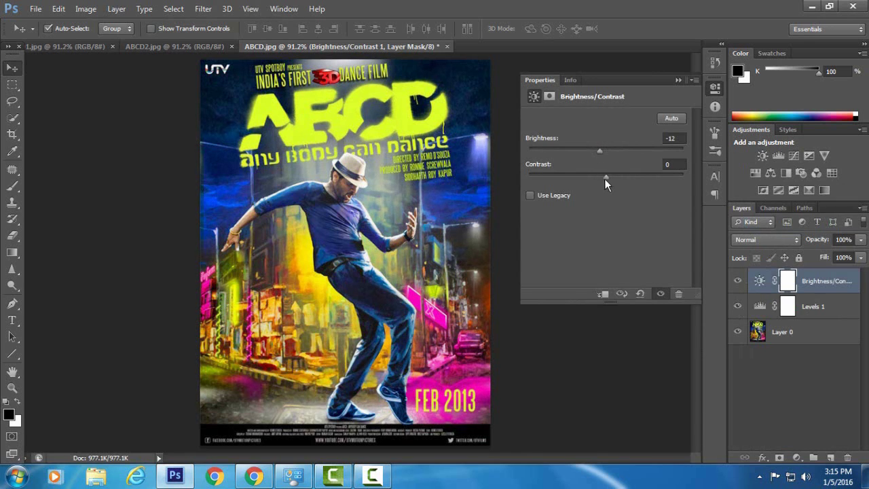
left_click_drag(607, 178, 631, 176)
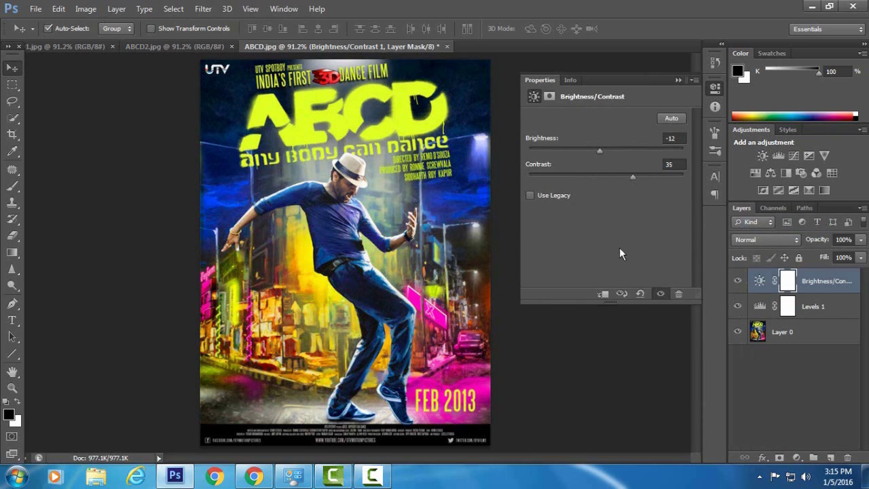
left_click(622, 357)
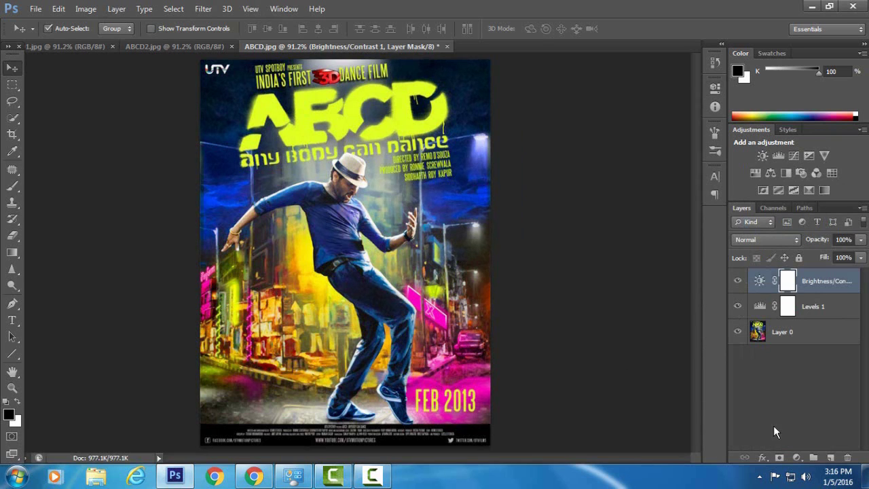
Step: Create Layer 1 and apply the merged poster onto it with Multiply blending
left_click(831, 458)
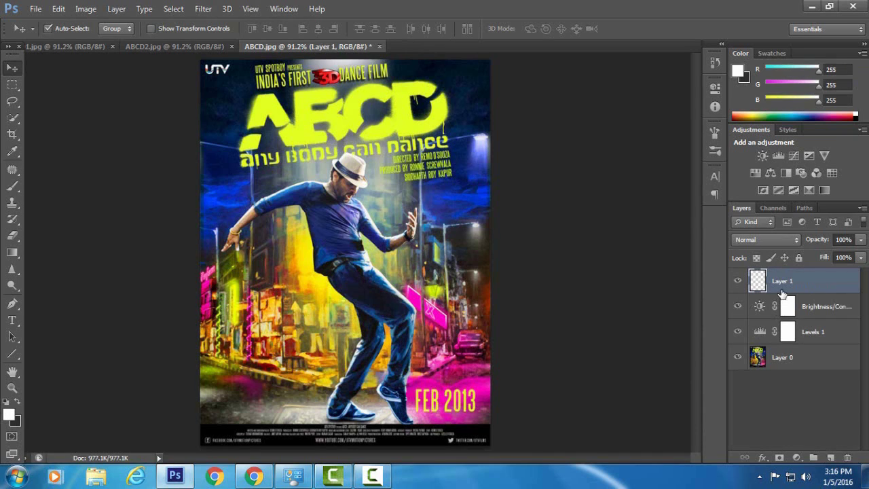
left_click(86, 8)
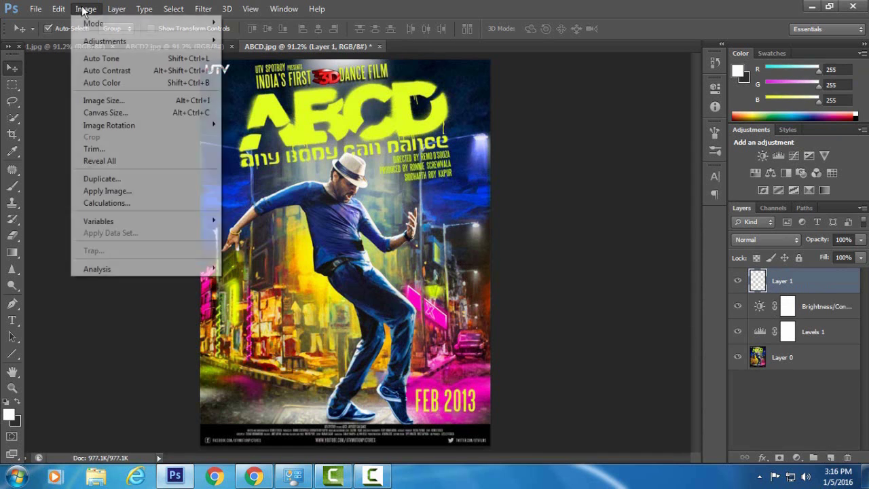
left_click(108, 194)
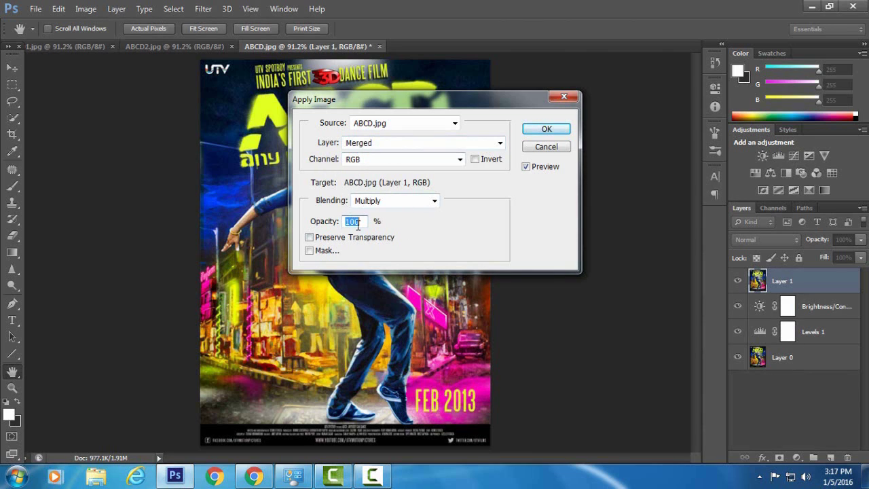
left_click(547, 130)
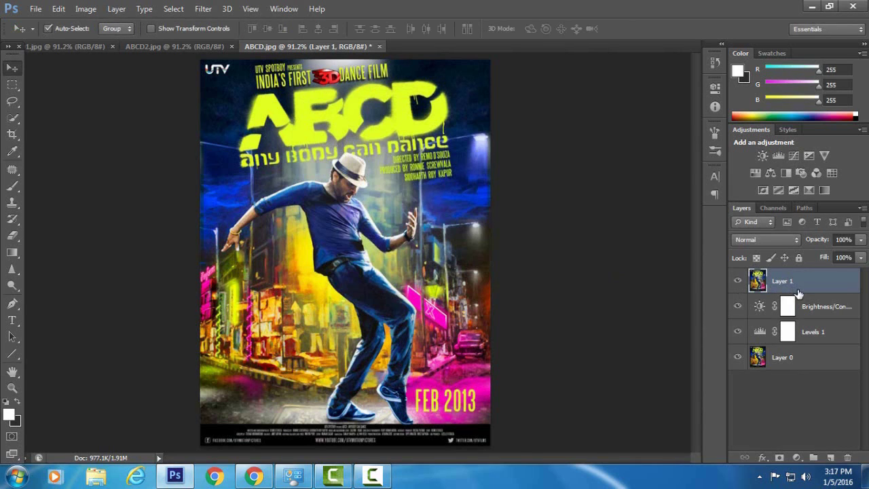
left_click(204, 9)
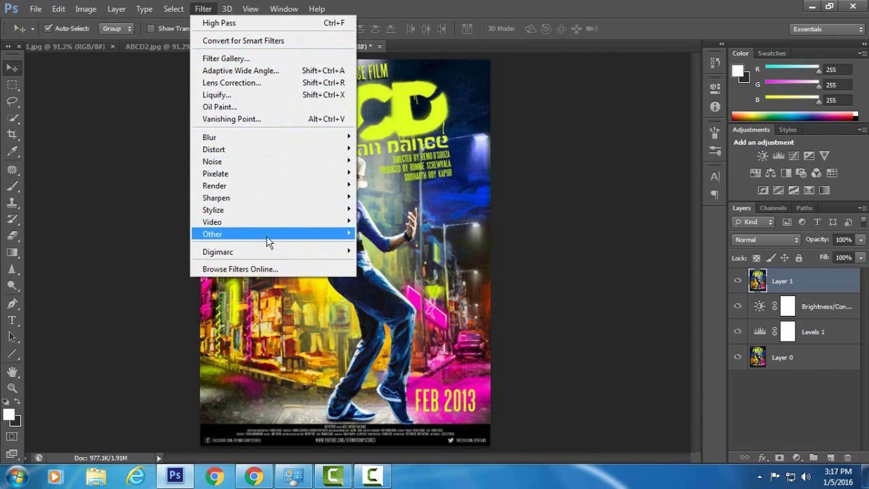
Step: Run a High Pass filter with radius 9.0 on Layer 1
mouse_move(267, 235)
left_click(394, 246)
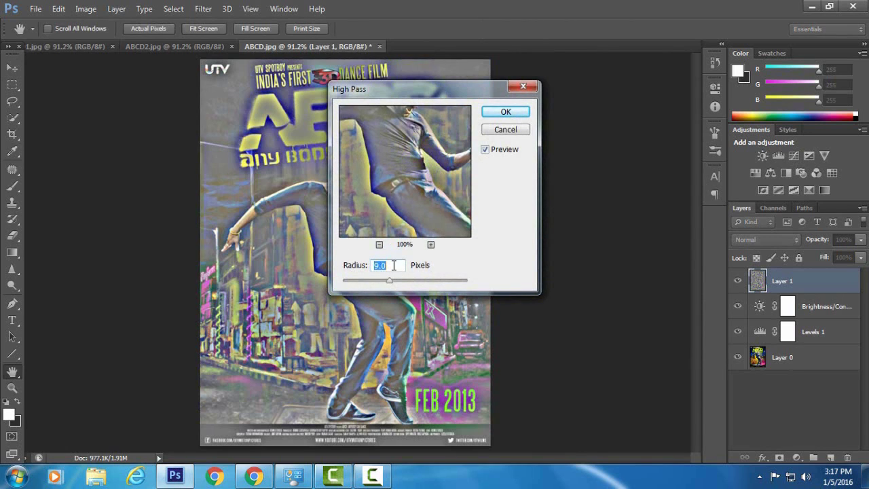
left_click(506, 112)
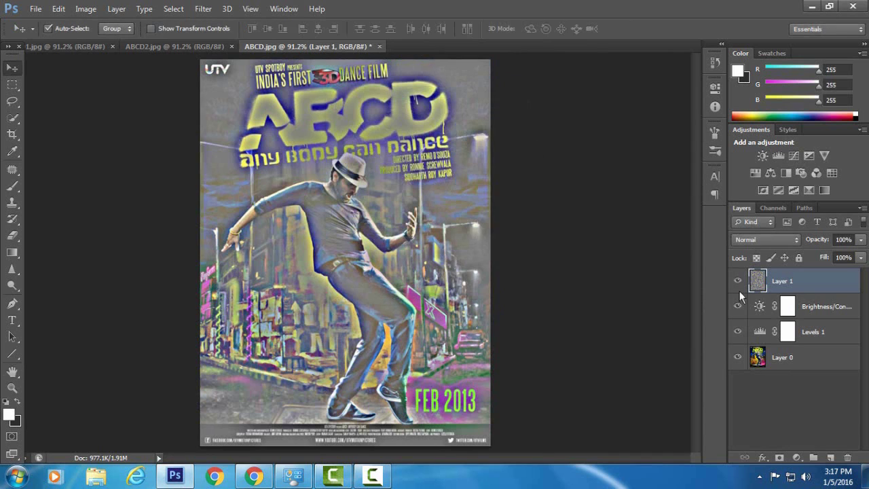
Step: Set Layer 1 to Overlay blending at 78% opacity
left_click(783, 243)
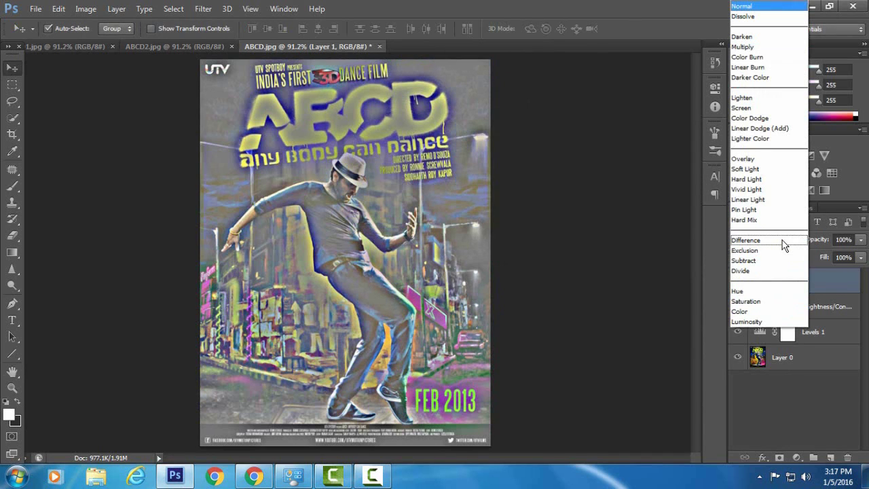
left_click(761, 160)
left_click(861, 240)
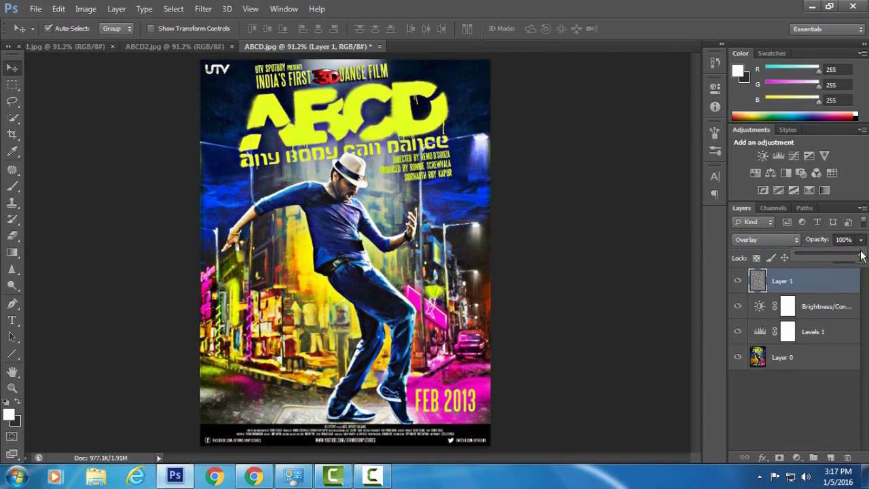
left_click_drag(861, 256, 848, 256)
left_click(809, 362)
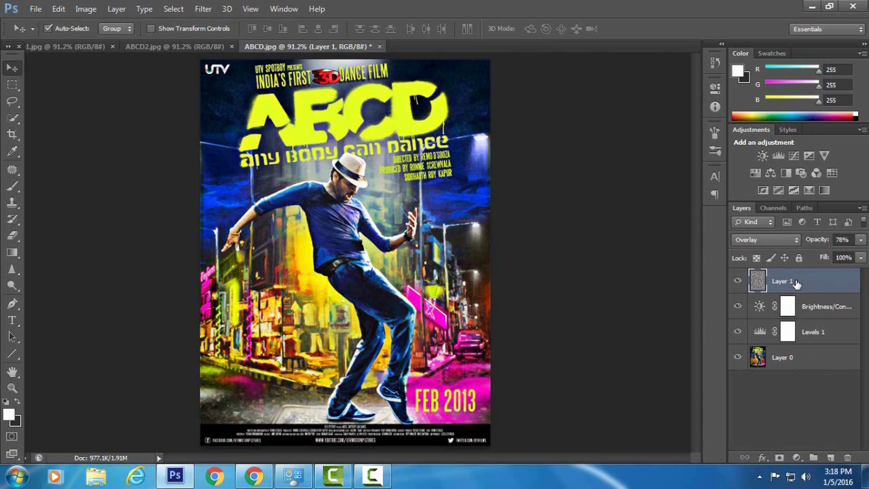
left_click(810, 365, "shift")
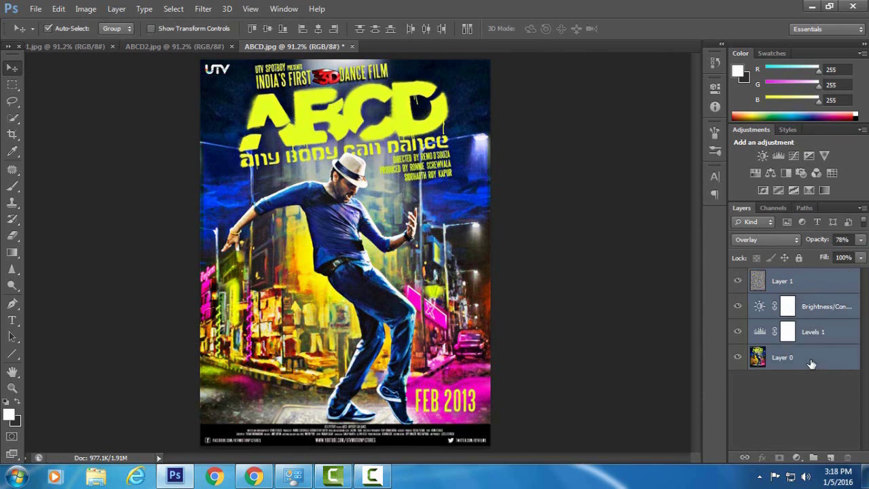
Step: Merge all layers into Layer 1 and duplicate it as Layer 1 copy
right_click(811, 364)
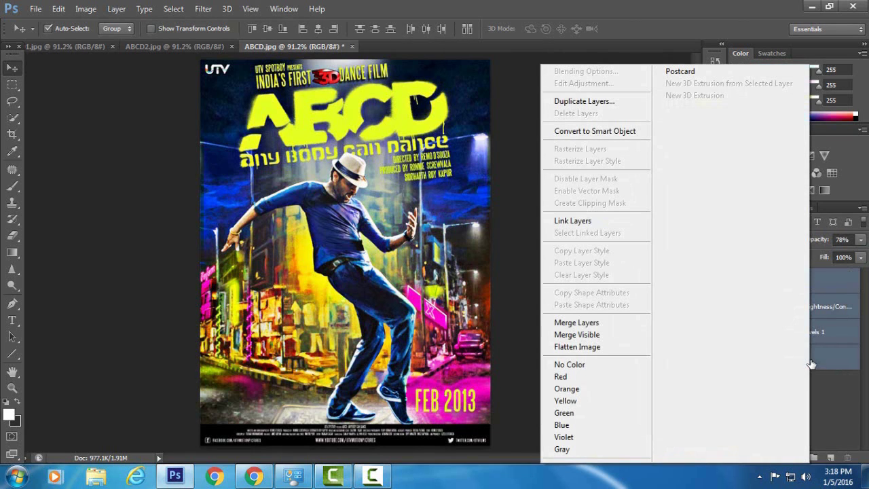
left_click(605, 325)
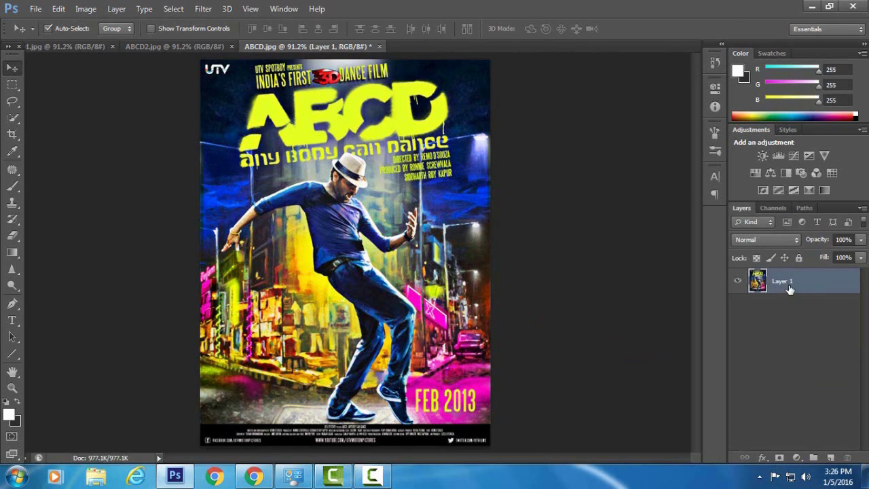
key("ctrl+j")
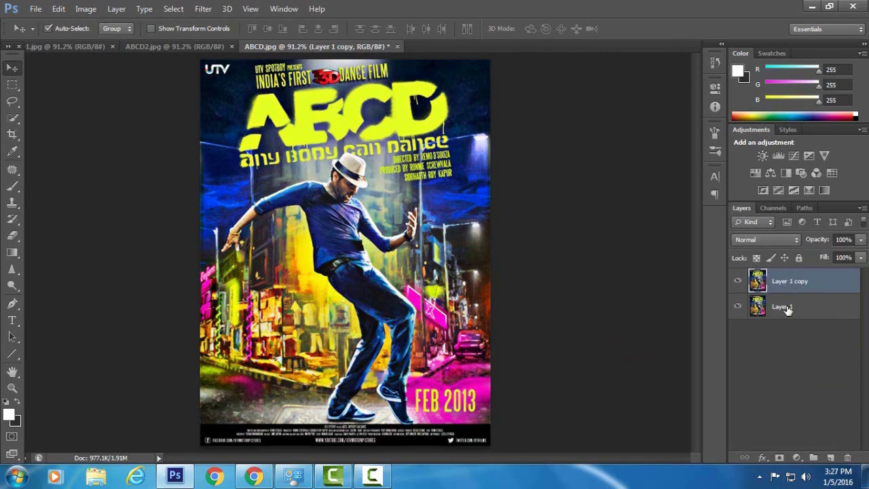
Step: Rename Layer 1 to 'first' and Layer 1 copy to 'second'
left_click(787, 310)
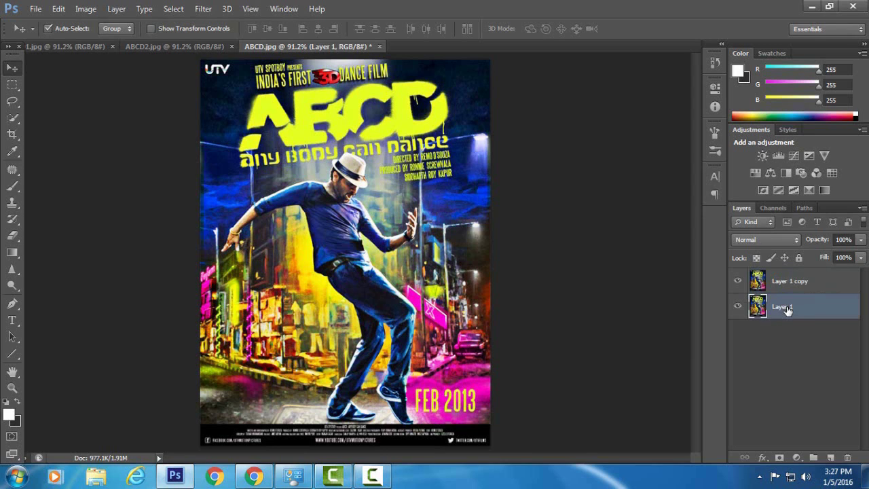
double_click(787, 307)
type("first")
left_click(794, 282)
double_click(795, 282)
key("BackSpace")
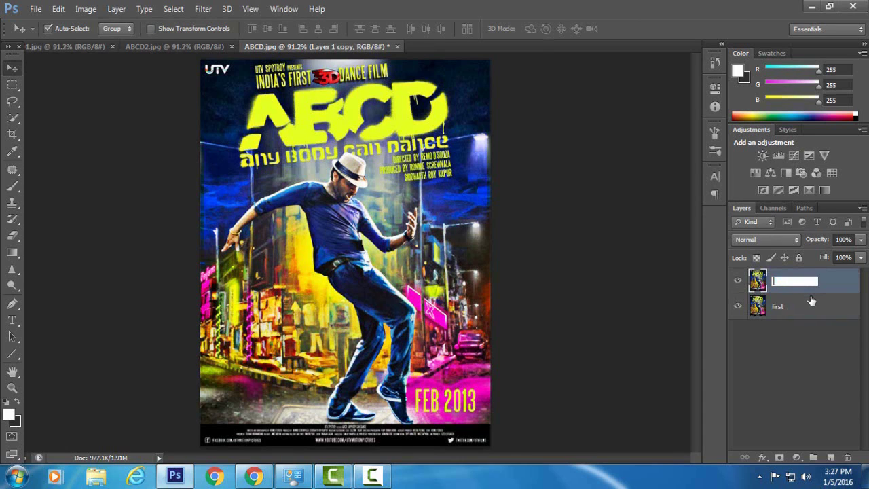
type("second")
key("Return")
Step: Lower the second layer's opacity to 50% and nudge it slightly off the first
left_click(797, 314)
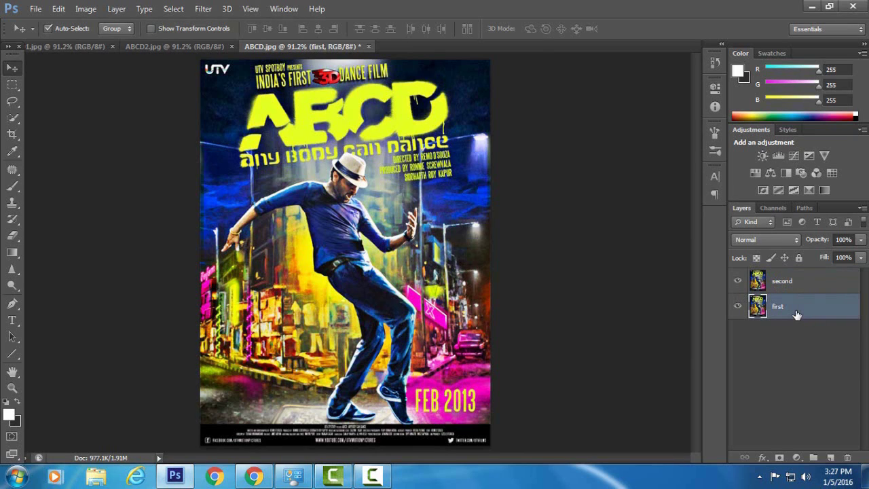
left_click(813, 279)
left_click(858, 240)
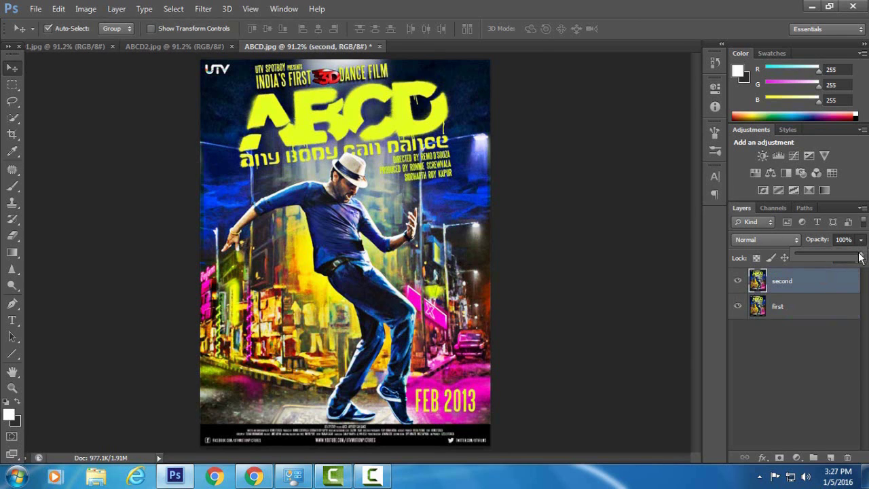
left_click_drag(861, 254, 842, 260)
left_click(653, 305)
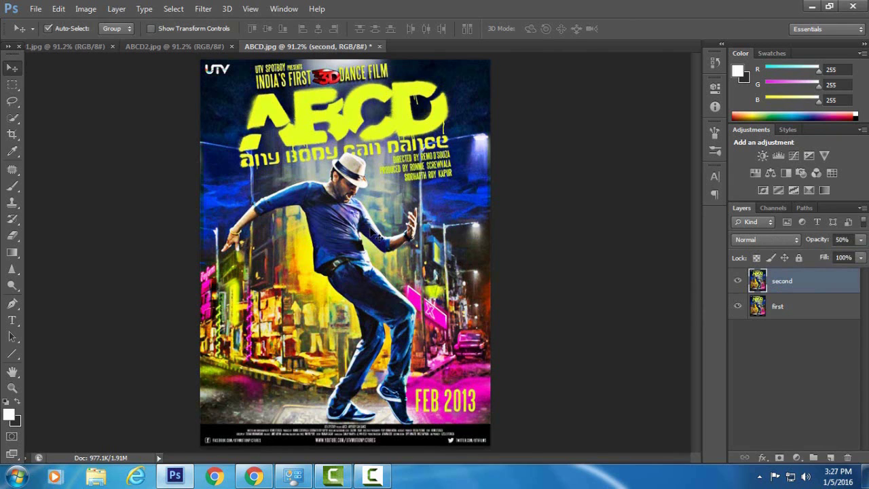
left_click_drag(372, 233, 373, 233)
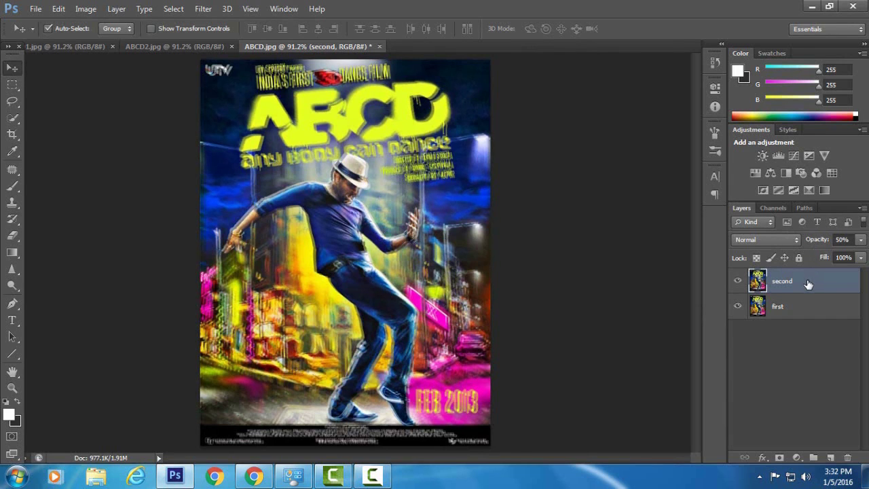
Step: Raise the second layer's opacity back to 100%
left_click(860, 240)
left_click_drag(836, 255, 856, 255)
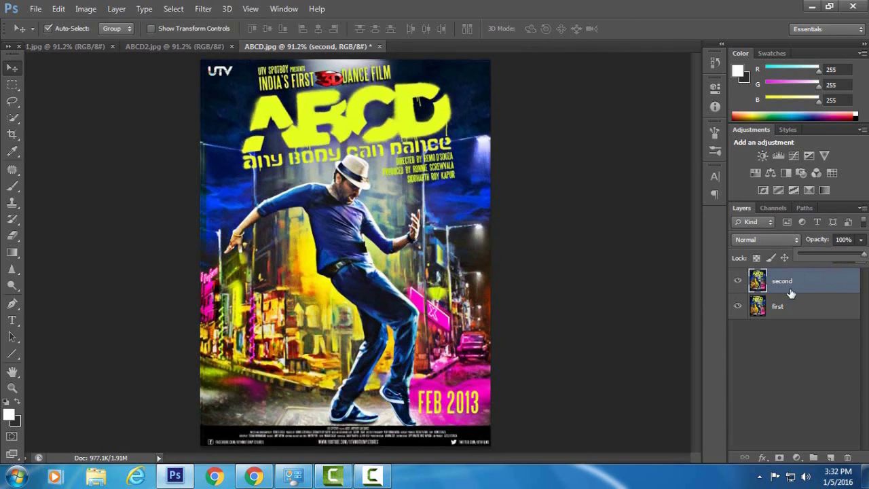
left_click(803, 288)
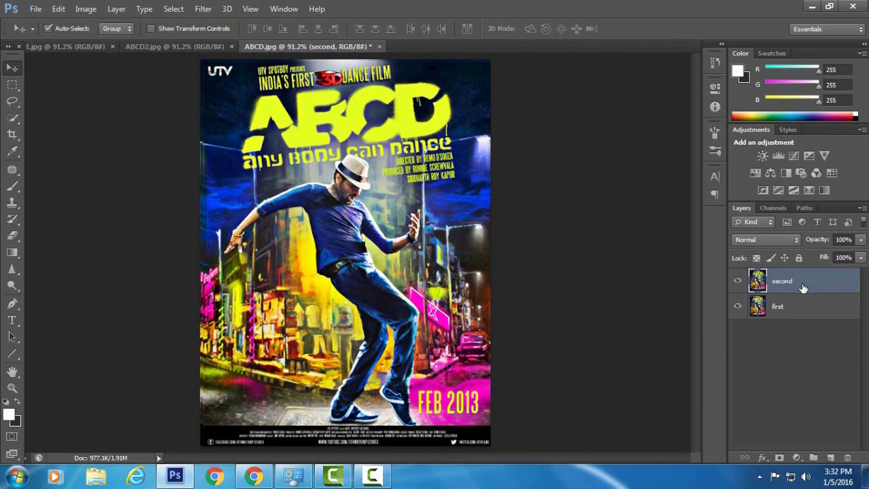
Step: Hide the second layer and make the first layer active
left_click(738, 281)
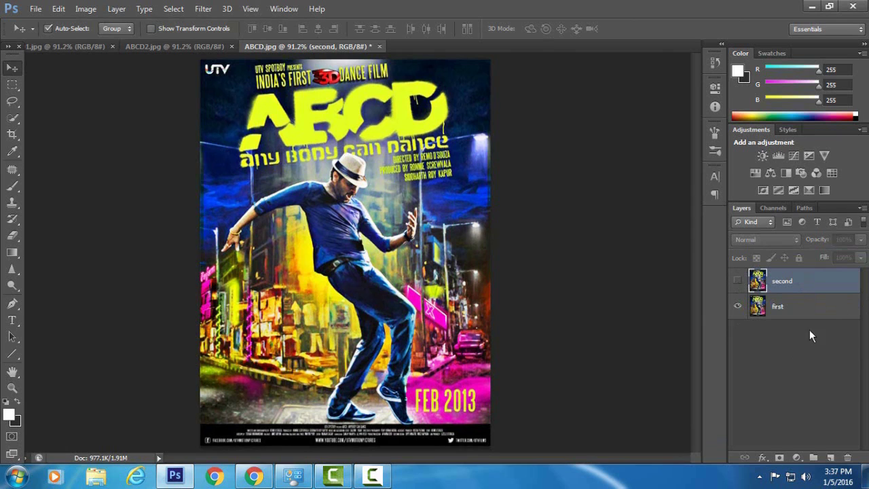
left_click(802, 309)
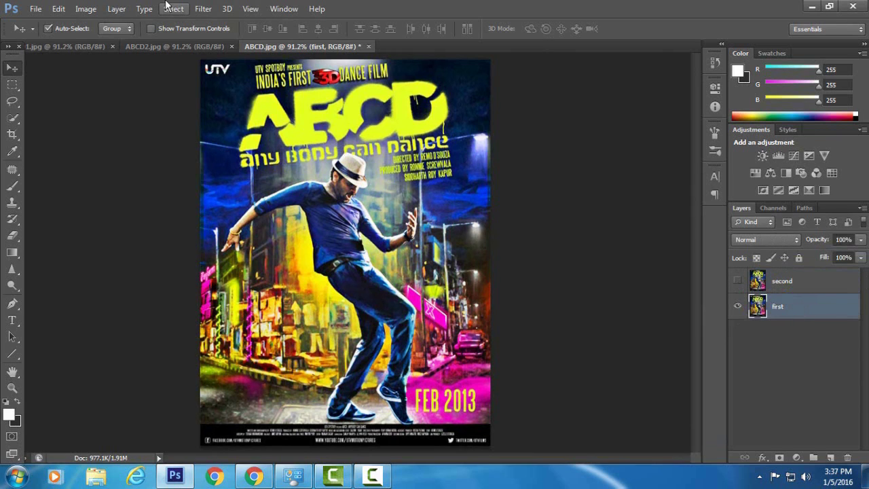
left_click(86, 9)
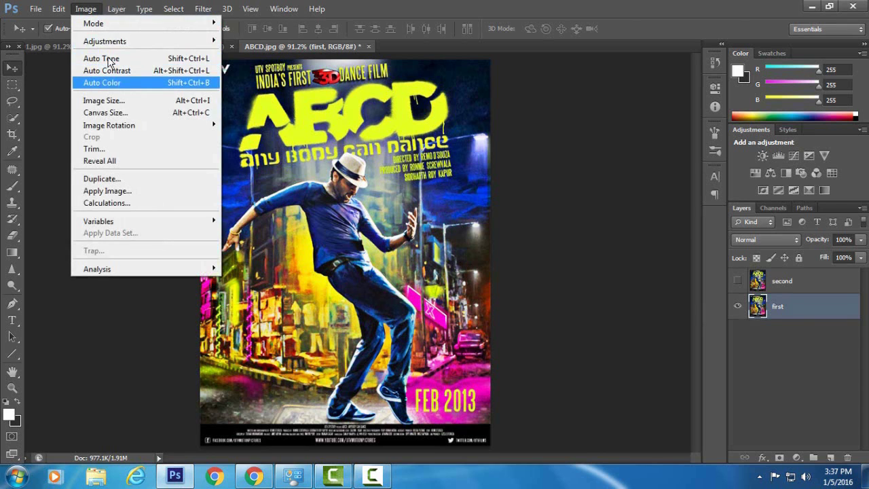
Step: Use Channel Mixer to set the Red output's red source to 0 on the first layer
mouse_move(150, 42)
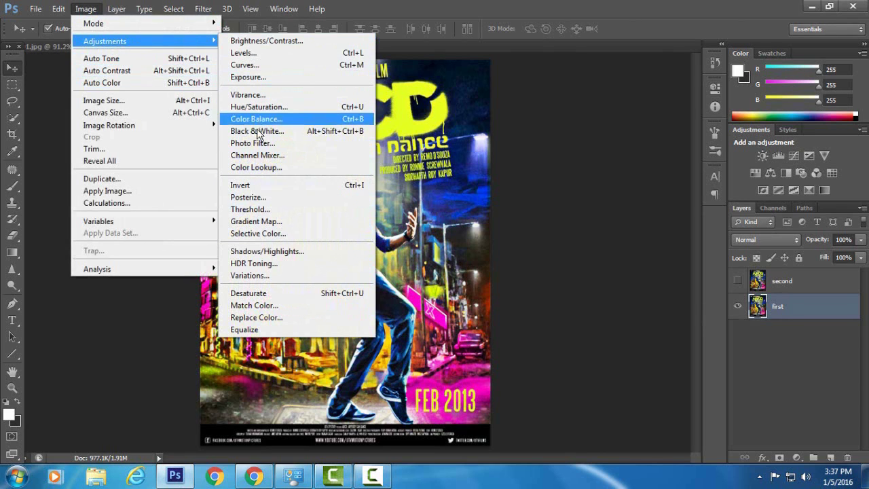
left_click(258, 154)
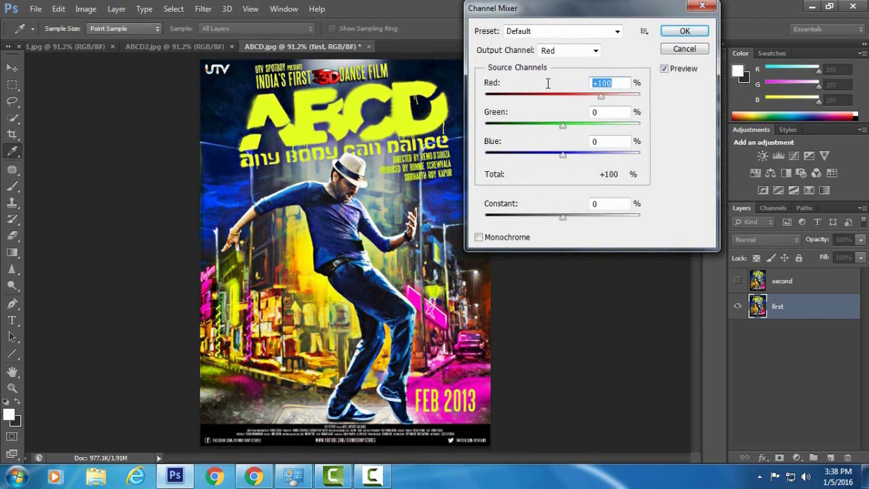
type("0")
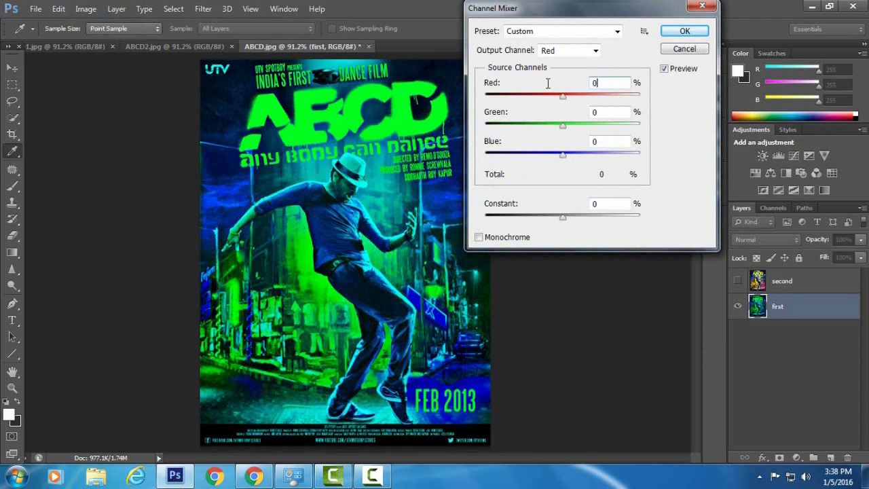
left_click(682, 33)
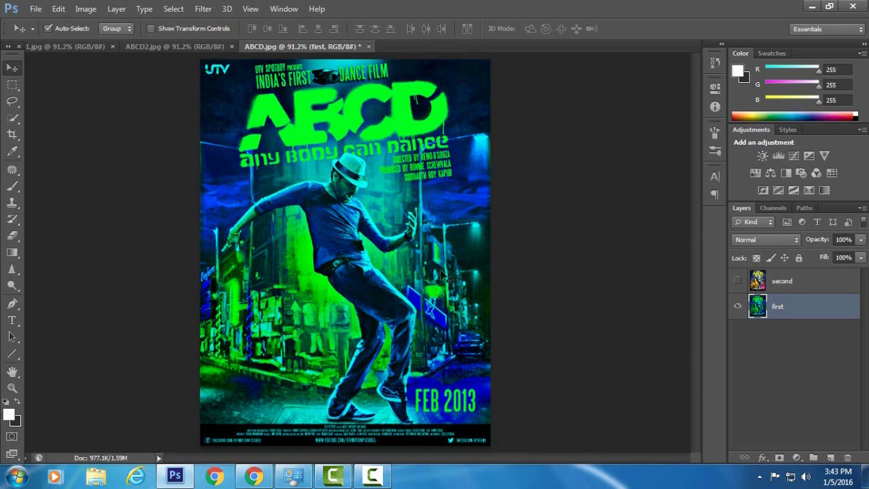
Step: Show the second layer again and make it the active layer
left_click(740, 282)
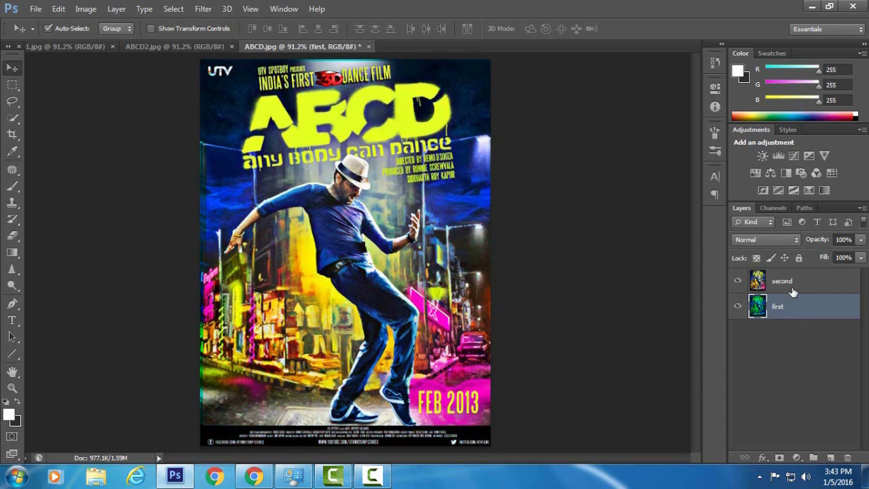
left_click(795, 284)
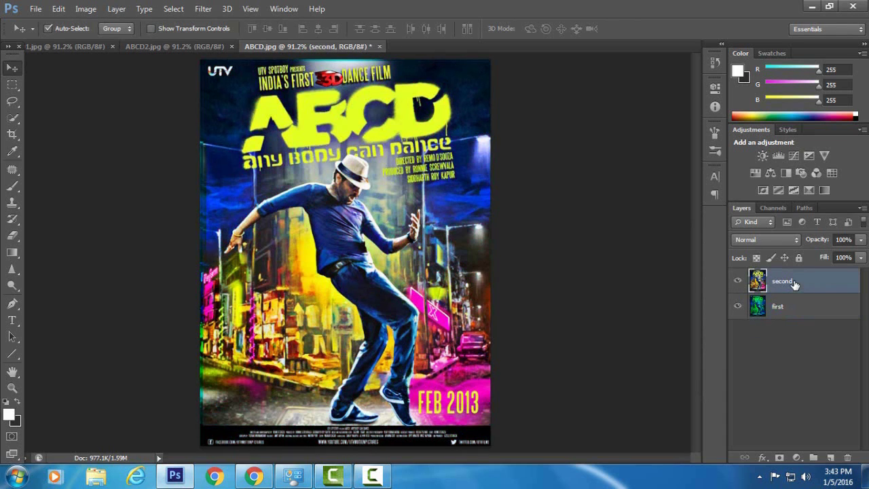
left_click(92, 11)
mouse_move(145, 40)
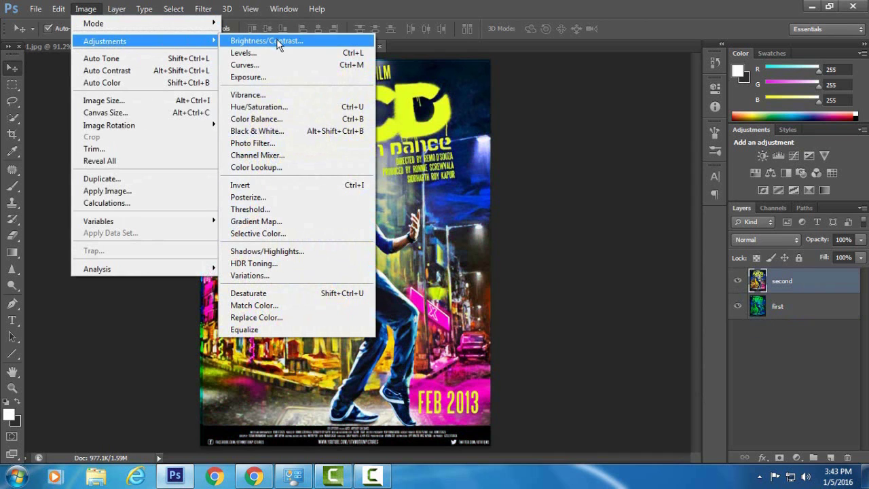
Step: In Channel Mixer on the second layer, set the Green output's green source to 0
left_click(276, 155)
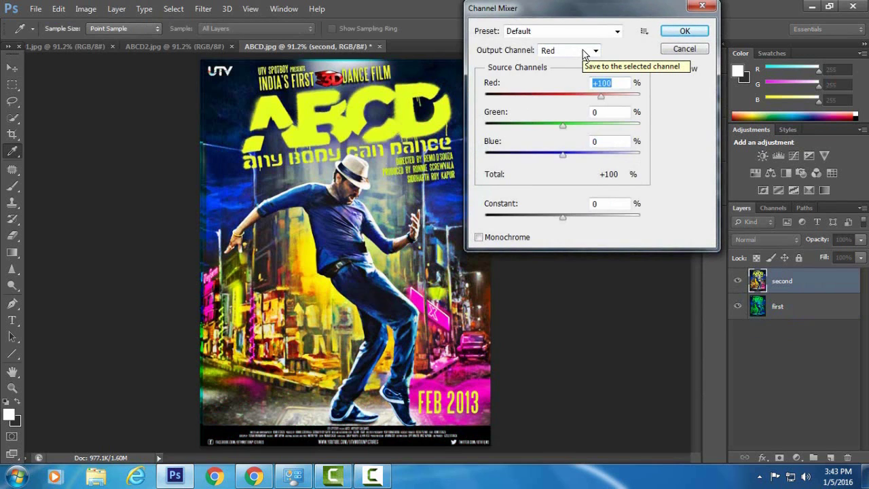
left_click(589, 53)
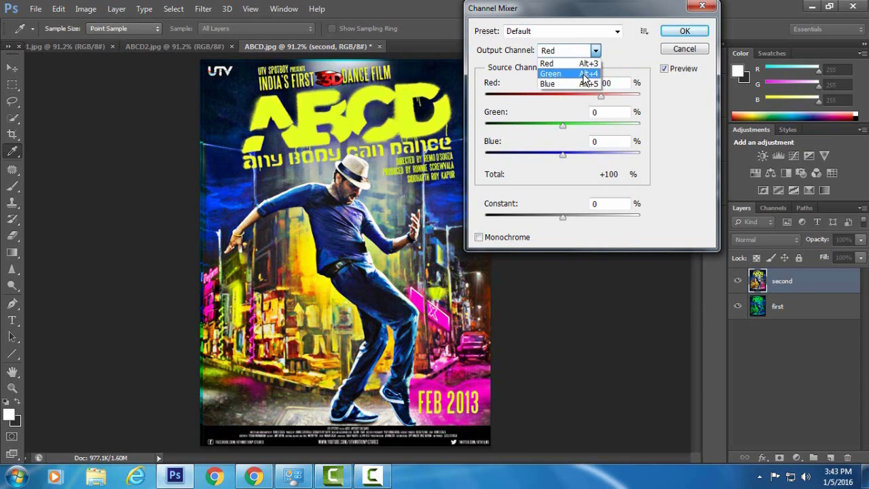
left_click(585, 74)
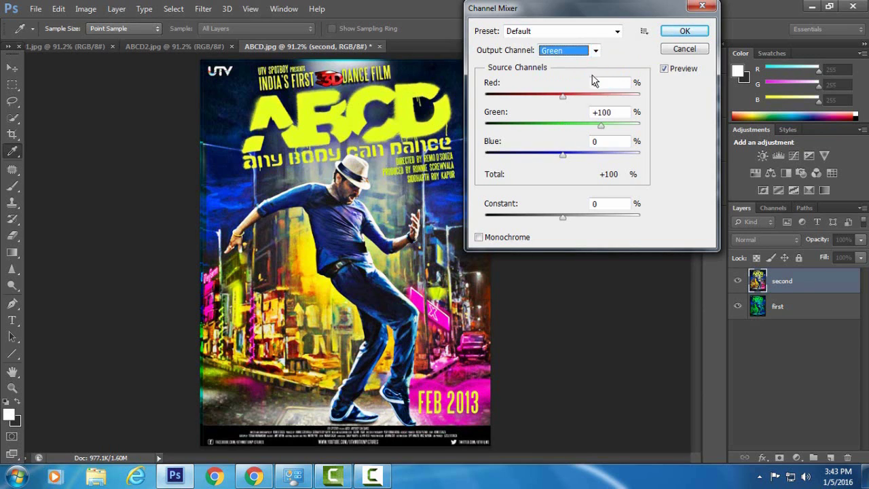
double_click(608, 112)
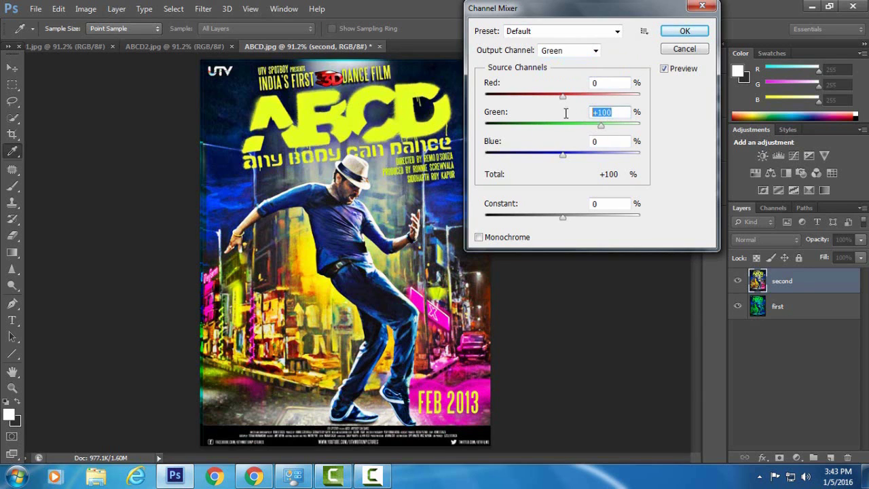
type("0")
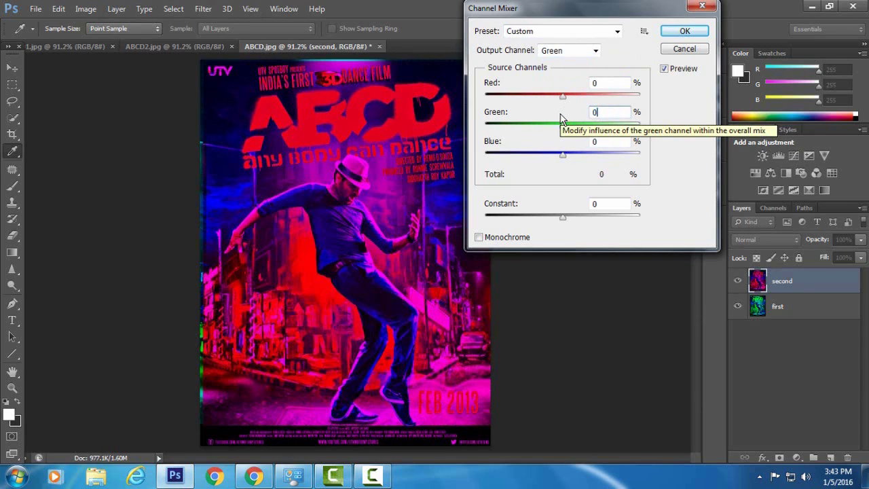
Step: Set the Blue output's blue source to 0, apply, and blend the layer with Screen
left_click(596, 51)
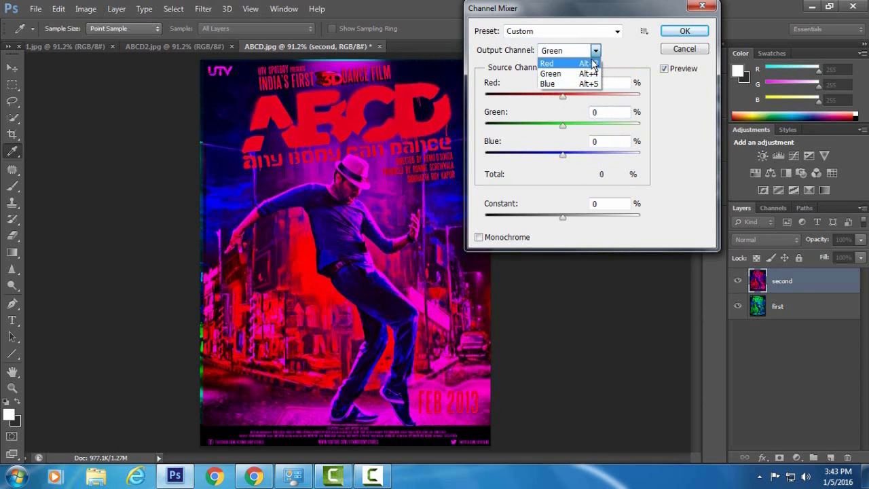
left_click(589, 81)
left_click(620, 141)
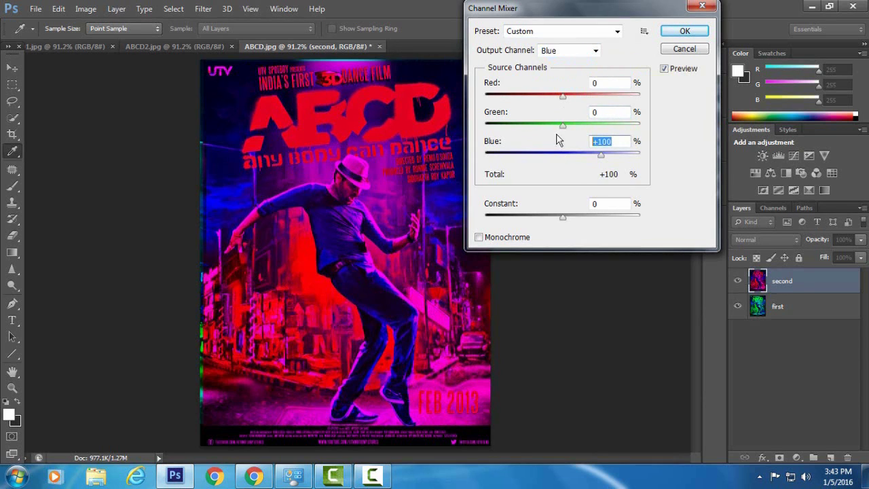
type("0")
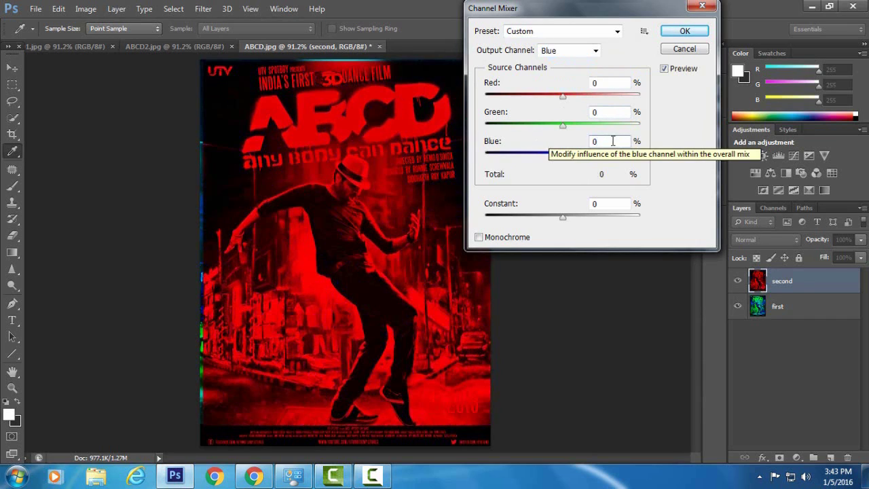
left_click(685, 31)
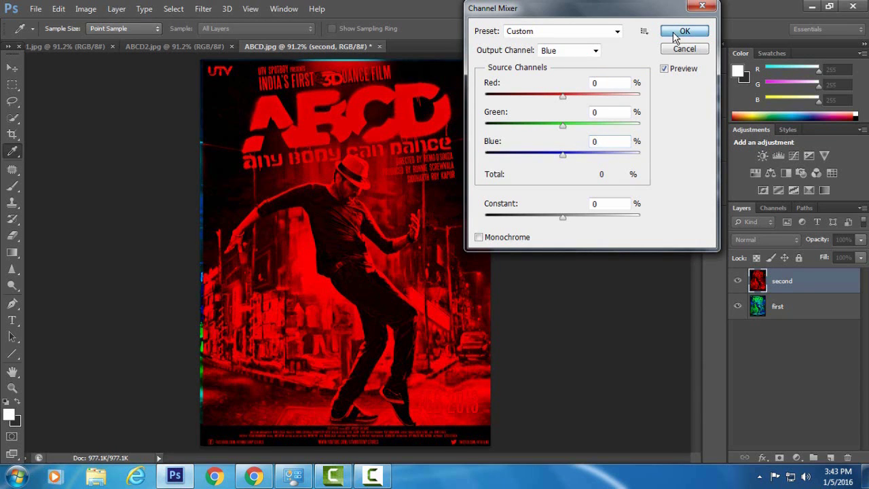
key("v")
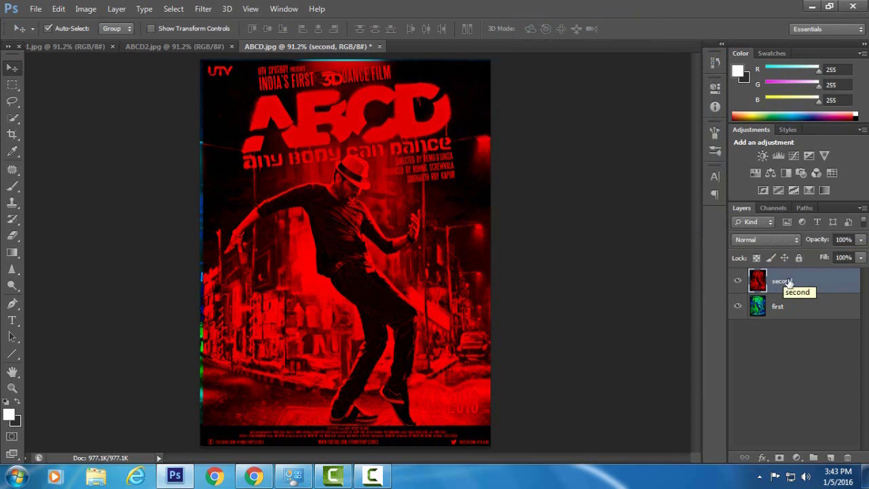
left_click(774, 239)
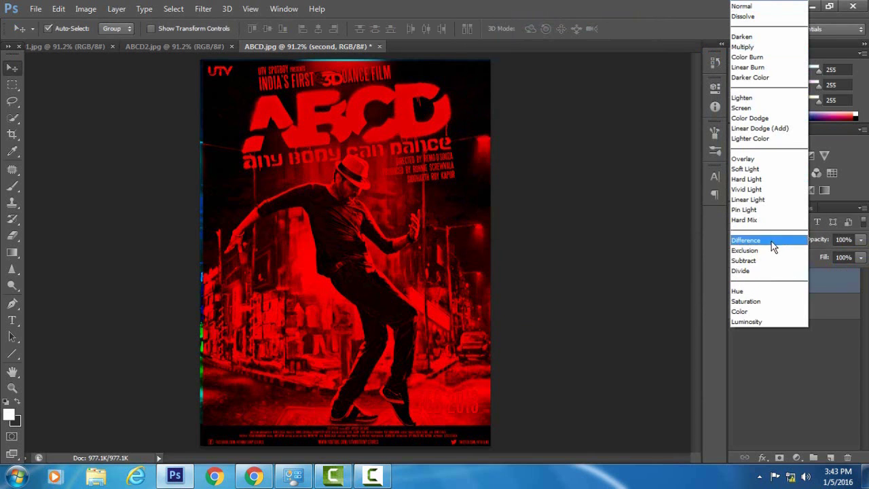
left_click(747, 109)
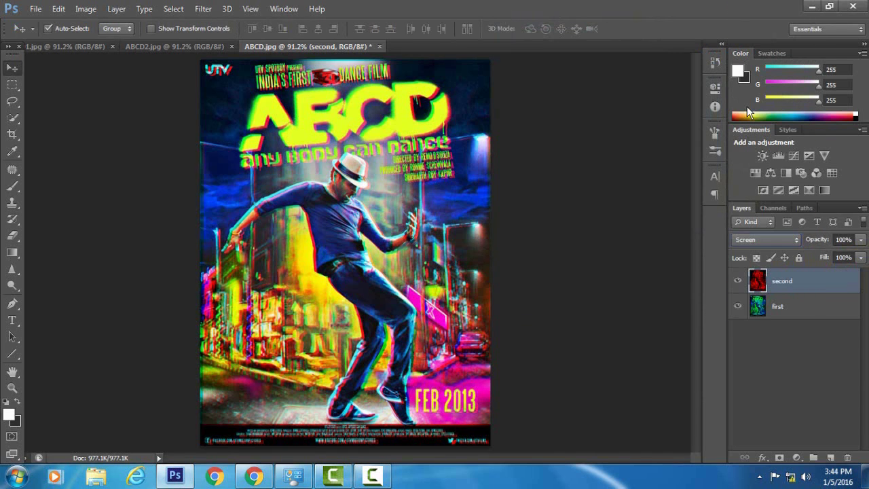